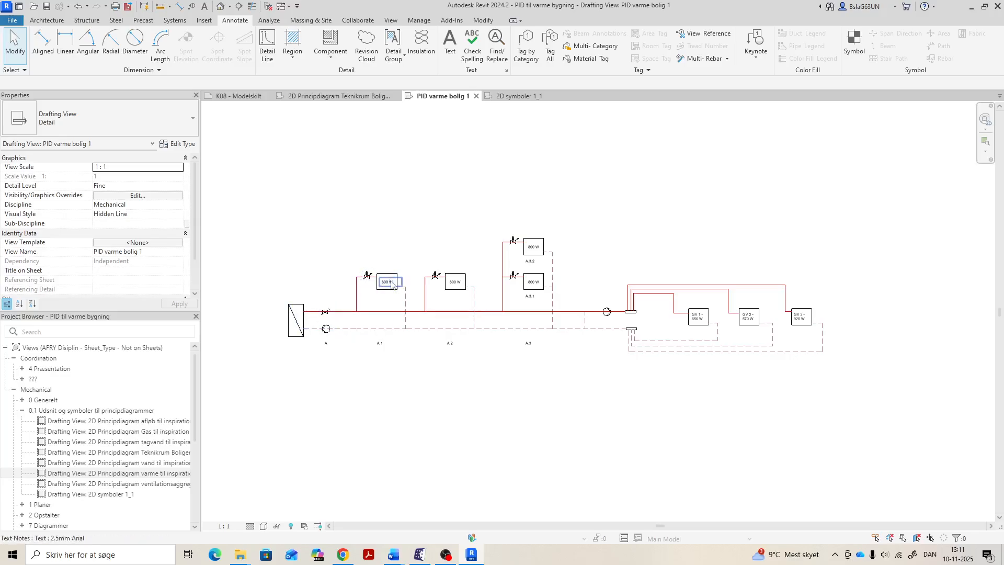
Switch to HySelect and open the fitting resistances of the distribution pipe in circuit *A.1
{"action": "left_click", "coordinate": [421, 553]}
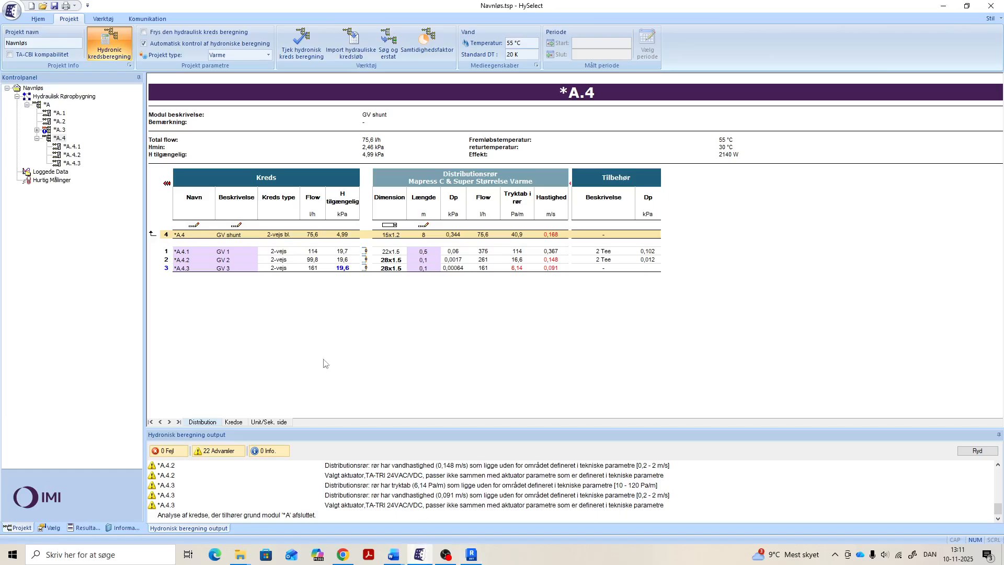
{"action": "right_click", "coordinate": [60, 115]}
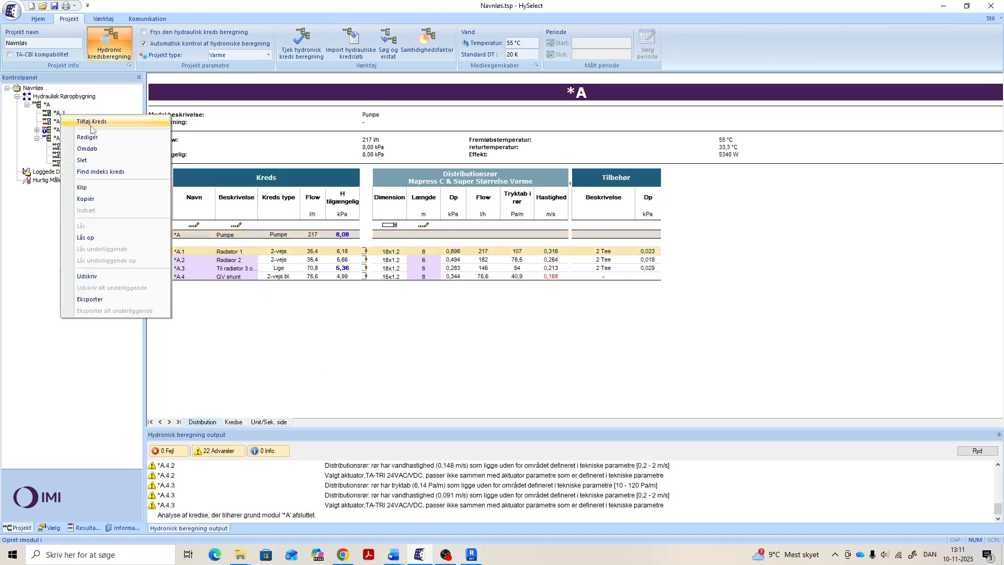
{"action": "left_click", "coordinate": [96, 137]}
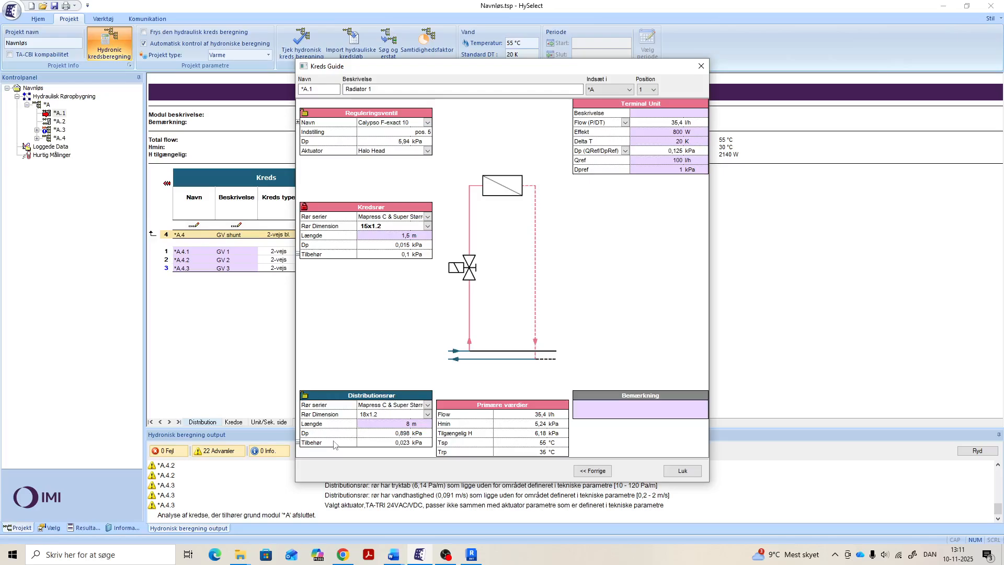
{"action": "left_click", "coordinate": [298, 443]}
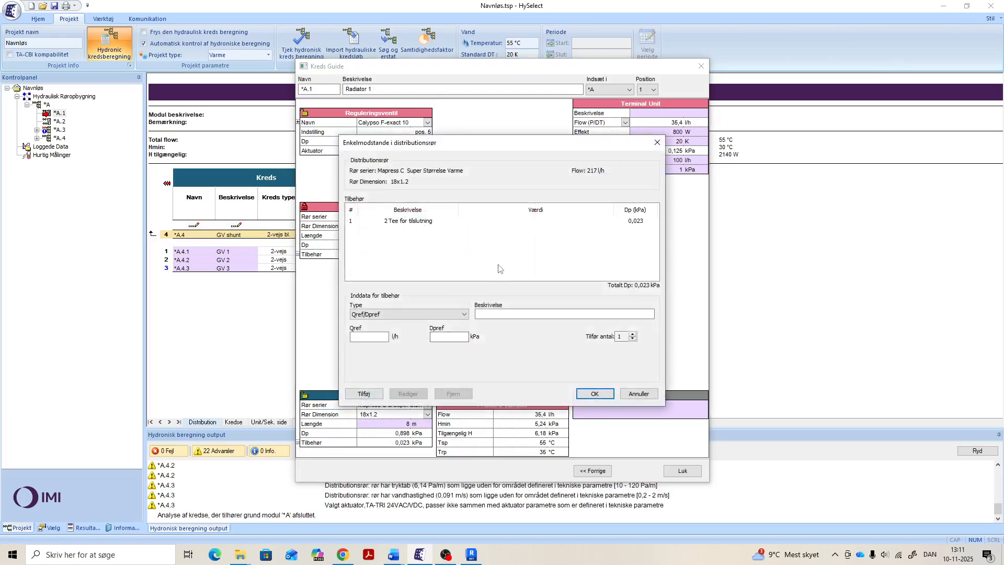
Add a Qref/Dpref resistance described as "Veksler" with Qref 500 l/h and Dpref 15 kPa to the distribution pipe
{"action": "left_click", "coordinate": [497, 313]}
{"action": "left_click", "coordinate": [386, 334]}
{"action": "type", "text": "500"}
{"action": "left_click", "coordinate": [435, 337]}
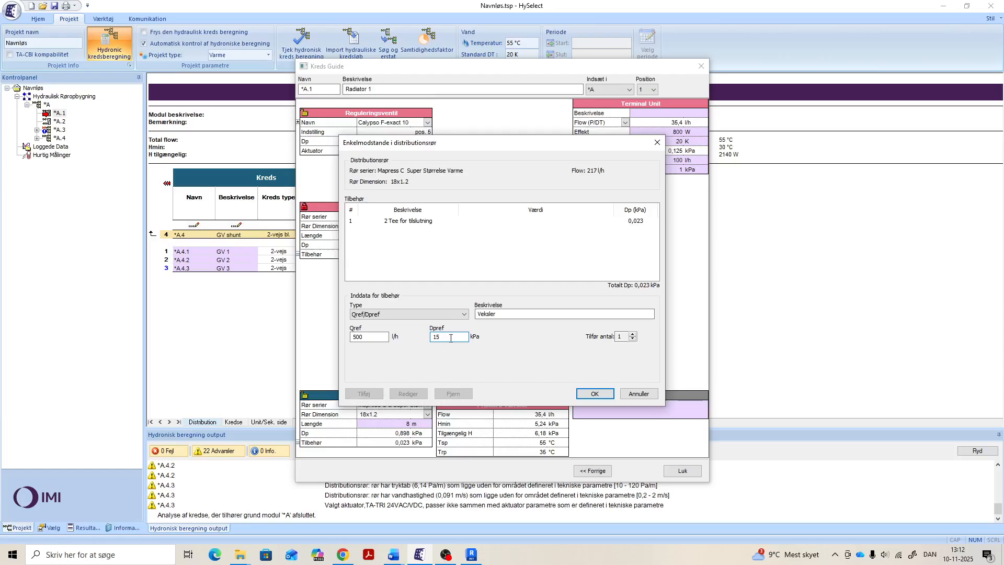
{"action": "left_click", "coordinate": [505, 316]}
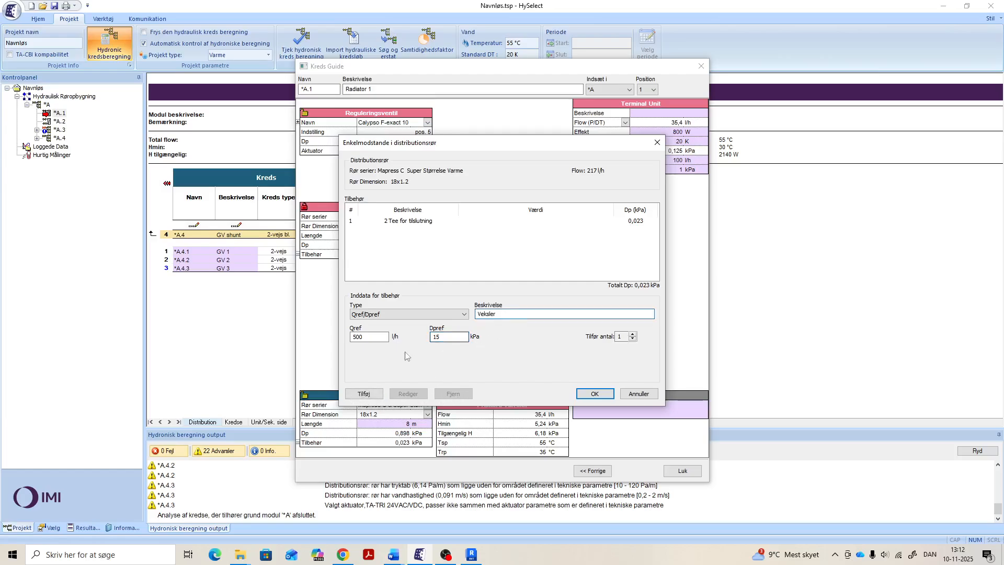
{"action": "left_click", "coordinate": [358, 397]}
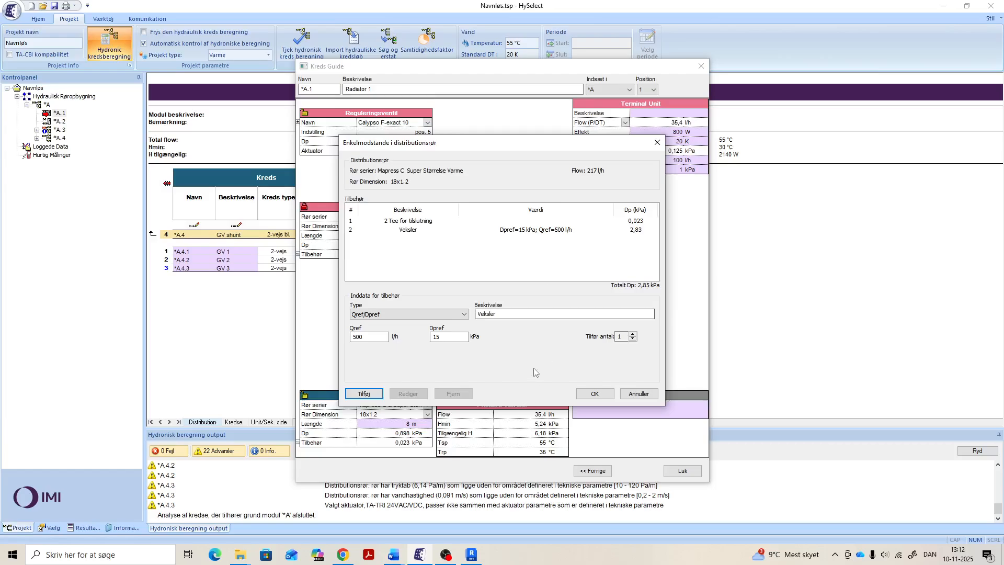
Add a Kv resistance described as "Snavssamler" with Kv 5,7 to the distribution pipe
{"action": "left_click", "coordinate": [465, 314]}
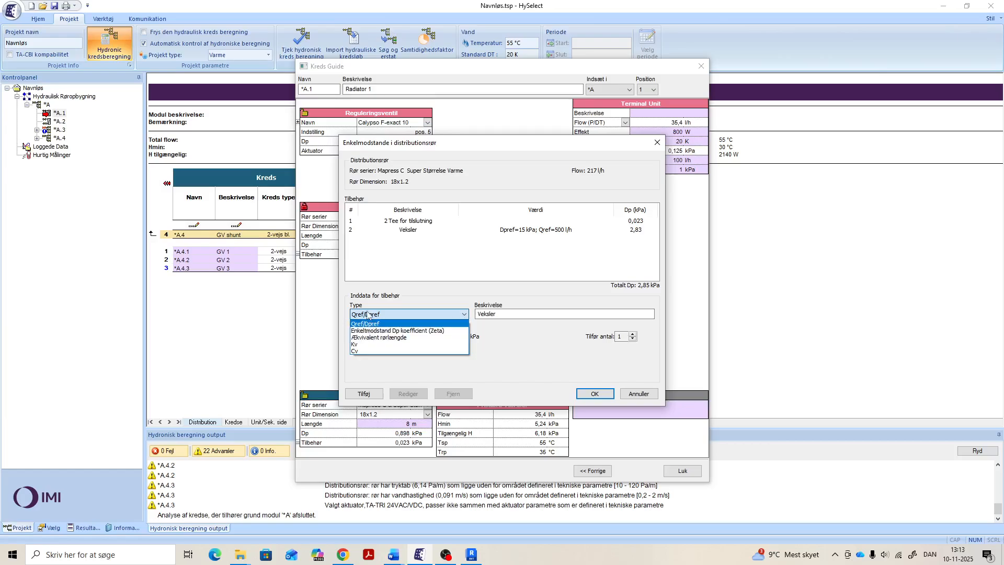
{"action": "left_click", "coordinate": [358, 345]}
{"action": "left_click", "coordinate": [498, 312]}
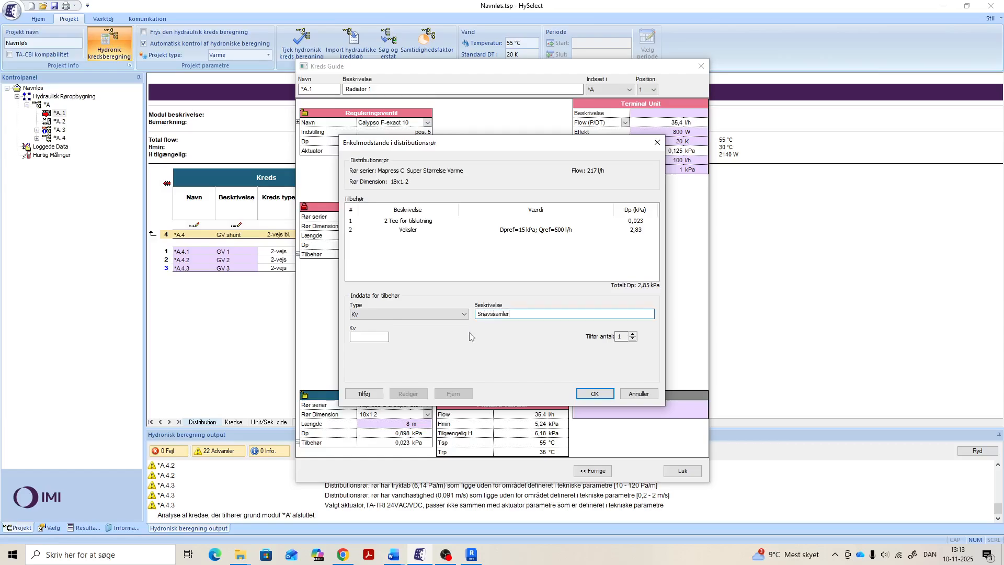
{"action": "left_click", "coordinate": [361, 337]}
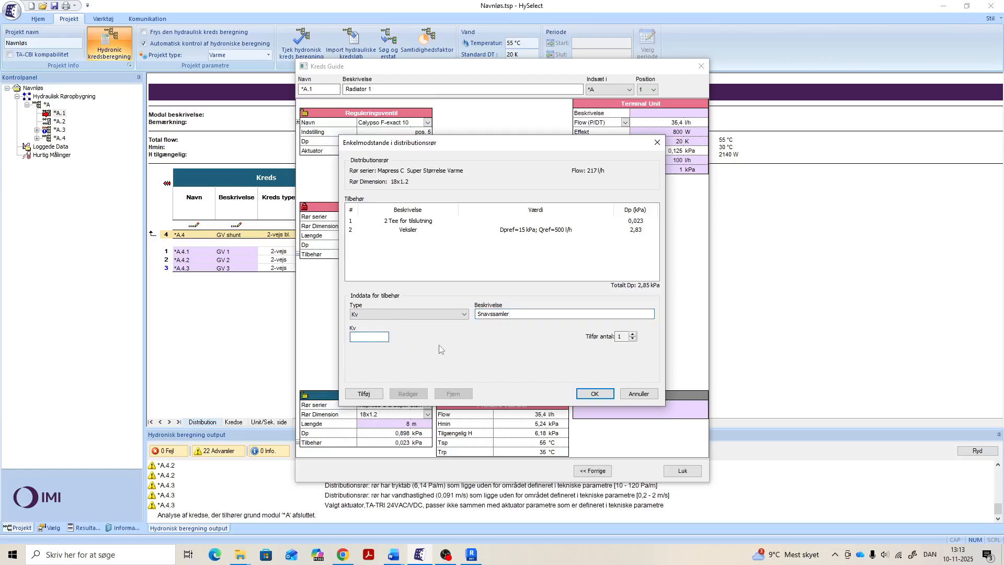
{"action": "type", "text": "5,7"}
{"action": "left_click", "coordinate": [548, 315]}
{"action": "left_click", "coordinate": [364, 394]}
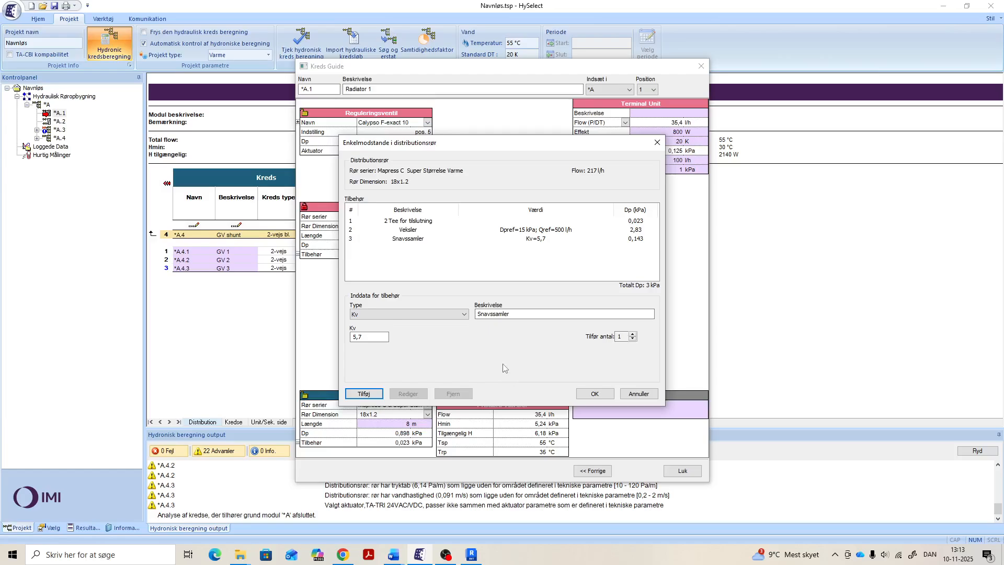
Set up a Zeta coefficient resistance described as "Bøjning" with coefficient 0,5 and quantity 2
{"action": "left_click", "coordinate": [462, 315]}
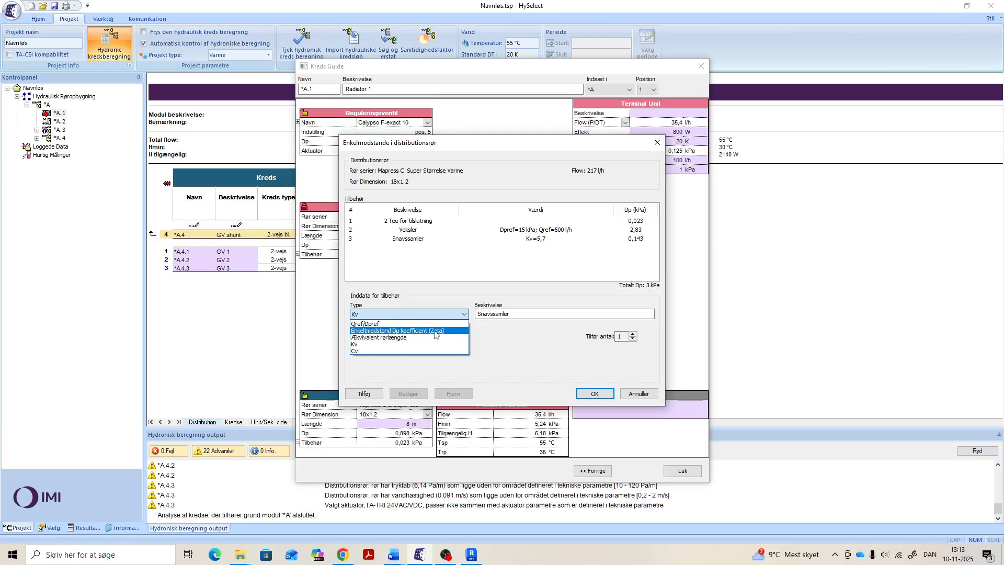
{"action": "left_click", "coordinate": [387, 330]}
{"action": "left_click", "coordinate": [501, 315]}
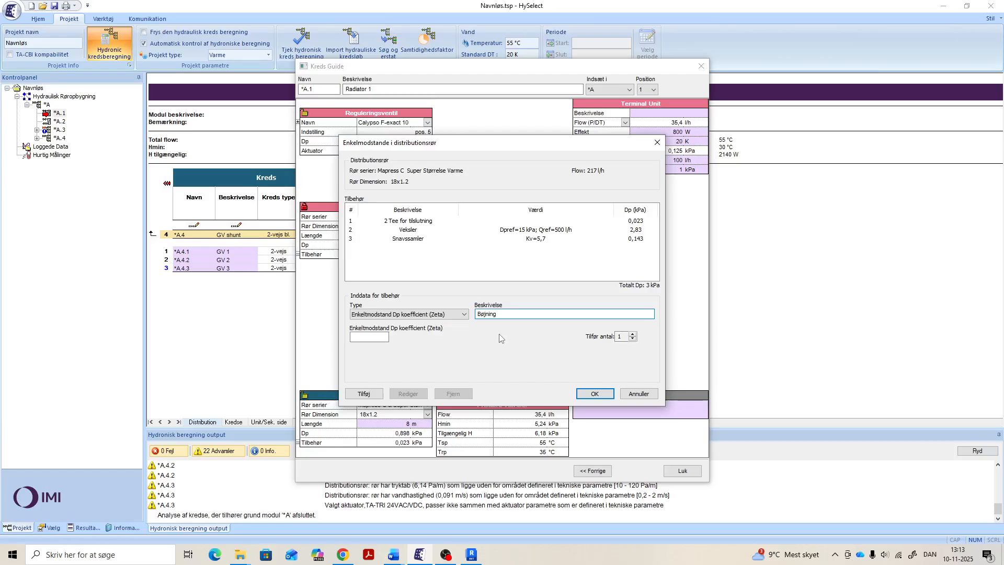
{"action": "left_click", "coordinate": [359, 337]}
{"action": "left_click", "coordinate": [509, 315]}
{"action": "left_click", "coordinate": [633, 336]}
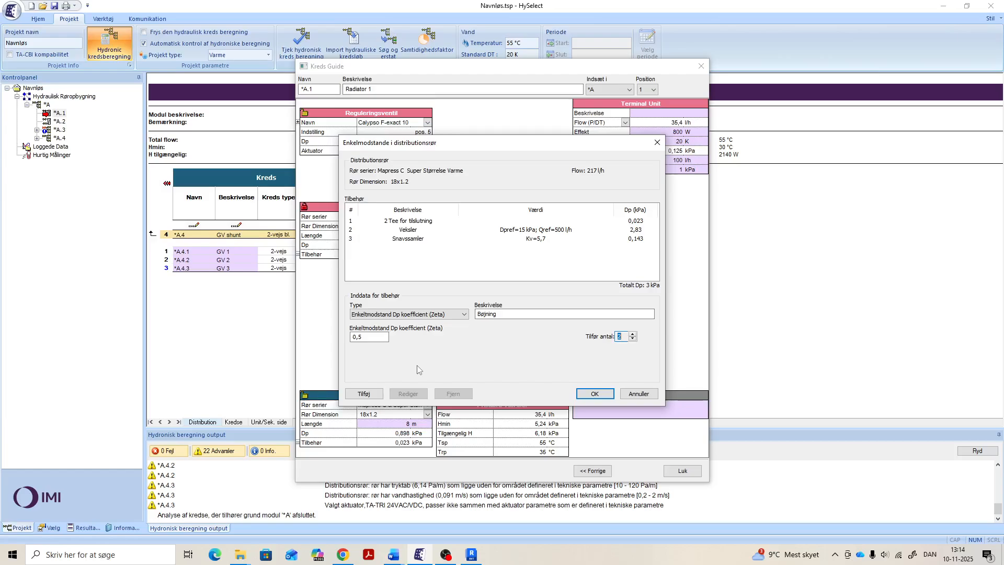
Change the description to "Bøjninger 2 stk." and the Zeta coefficient to 1, add the resistance and accept the distribution pipe's list
{"action": "left_click", "coordinate": [506, 313]}
{"action": "type", "text": "Bøjning"}
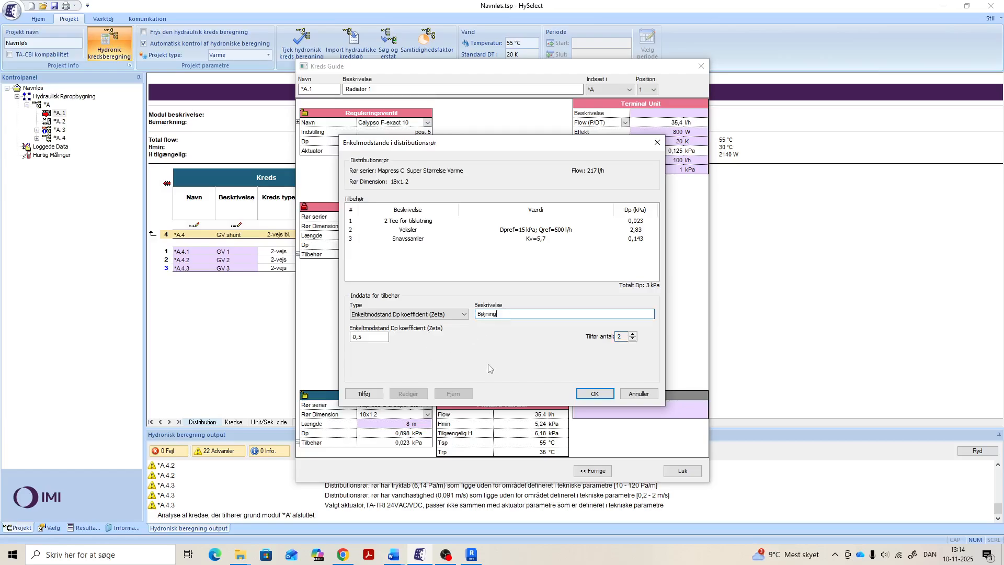
{"action": "type", "text": "er 2 stk."}
{"action": "left_click_drag", "start_coordinate": [387, 338], "coordinate": [355, 336]}
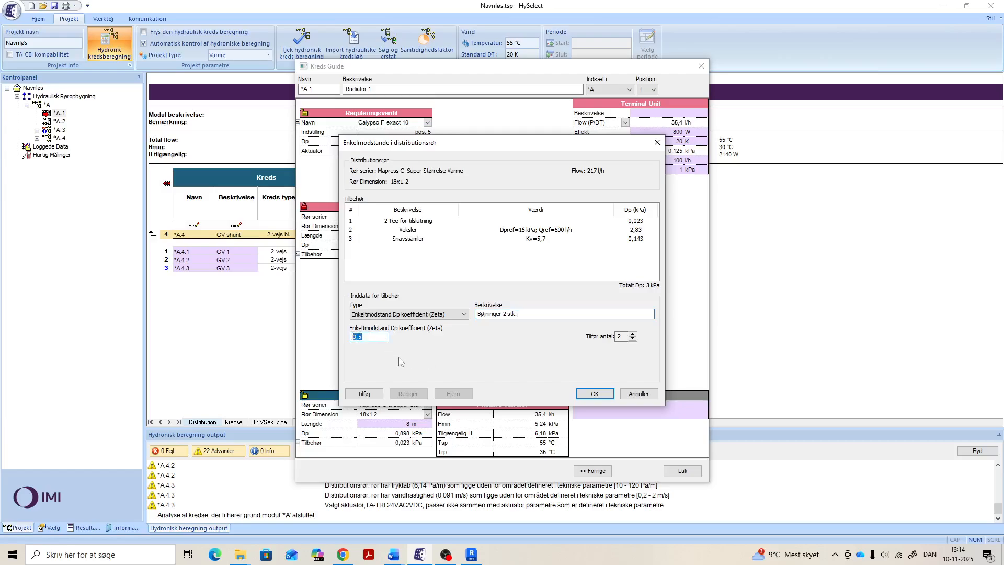
{"action": "type", "text": "1"}
{"action": "left_click", "coordinate": [364, 393]}
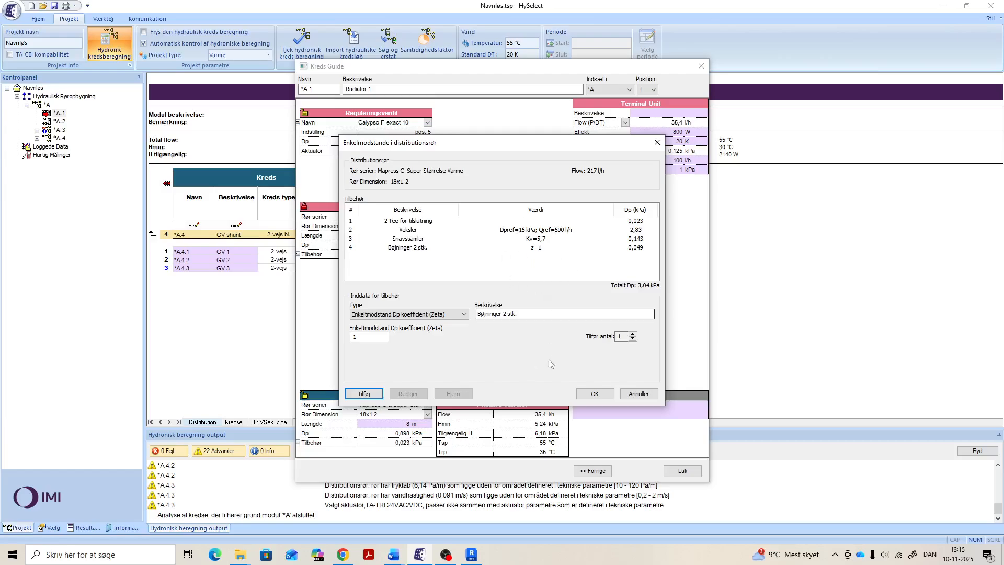
{"action": "left_click", "coordinate": [593, 394]}
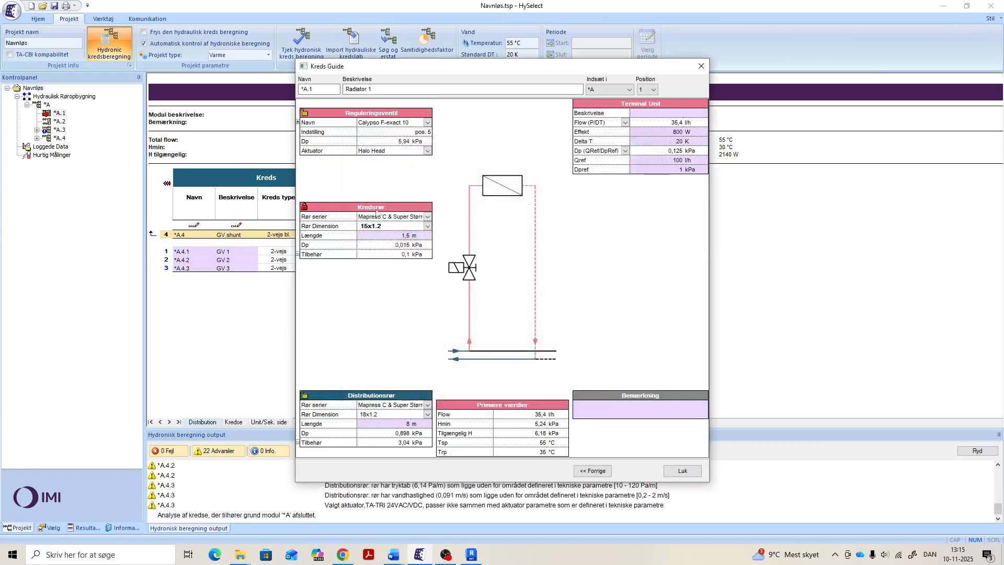
{"action": "left_click", "coordinate": [299, 255]}
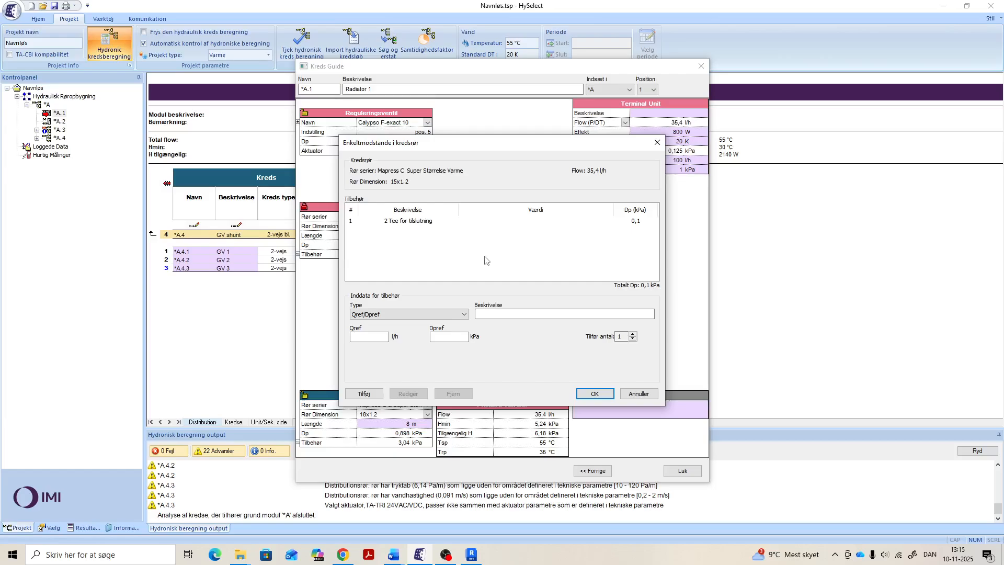
{"action": "left_click", "coordinate": [655, 150]}
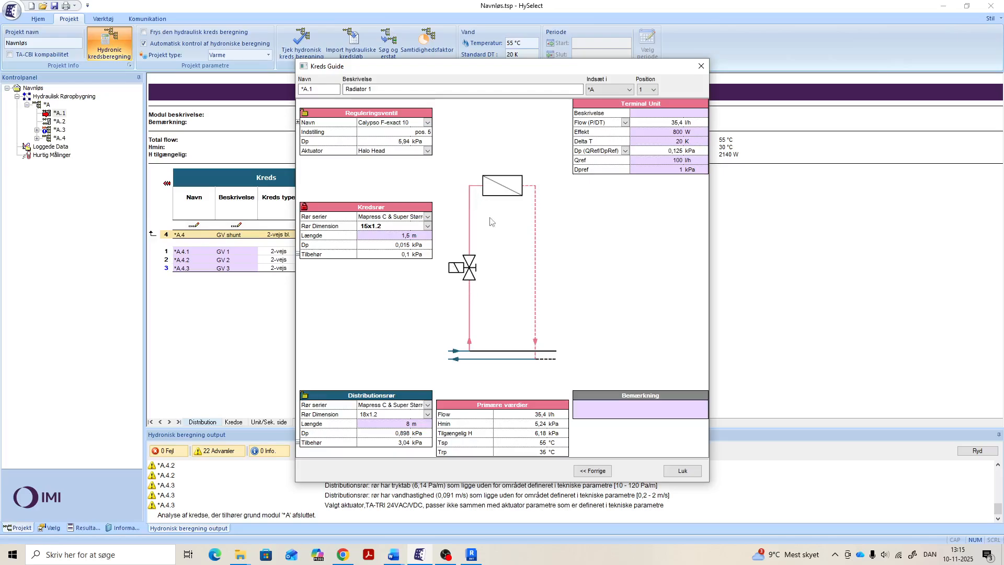
{"action": "left_click", "coordinate": [299, 255]}
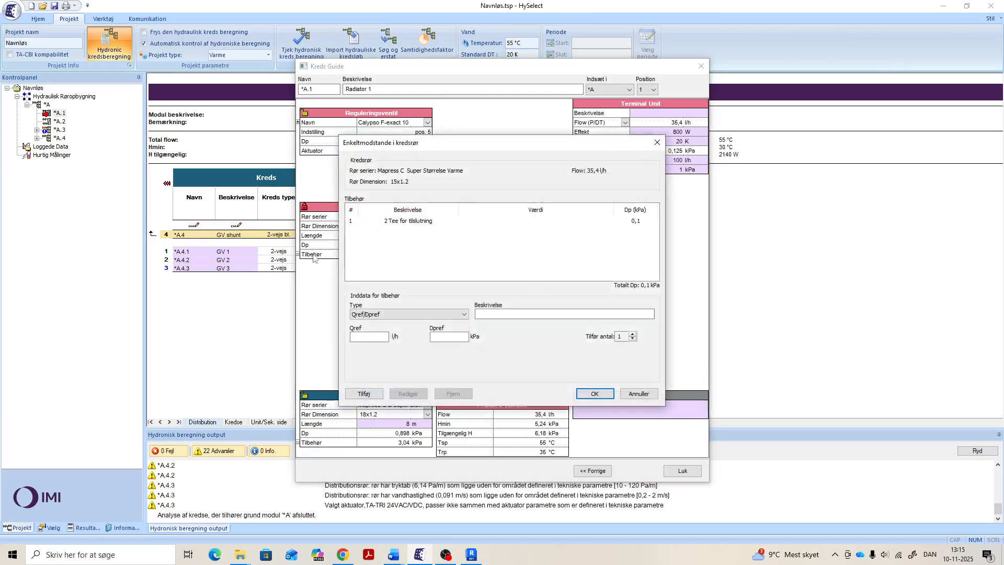
{"action": "left_click", "coordinate": [425, 314]}
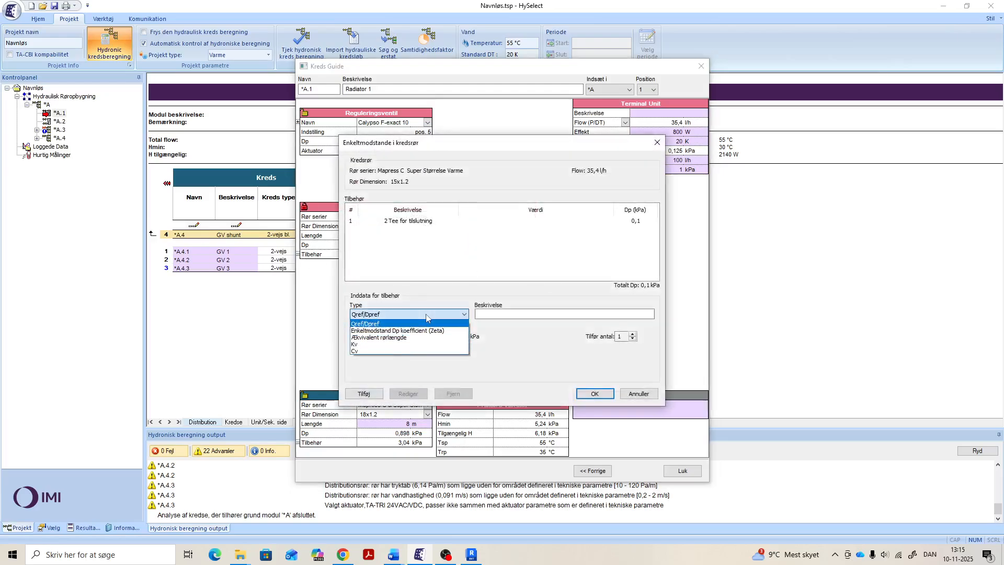
{"action": "left_click", "coordinate": [379, 331]}
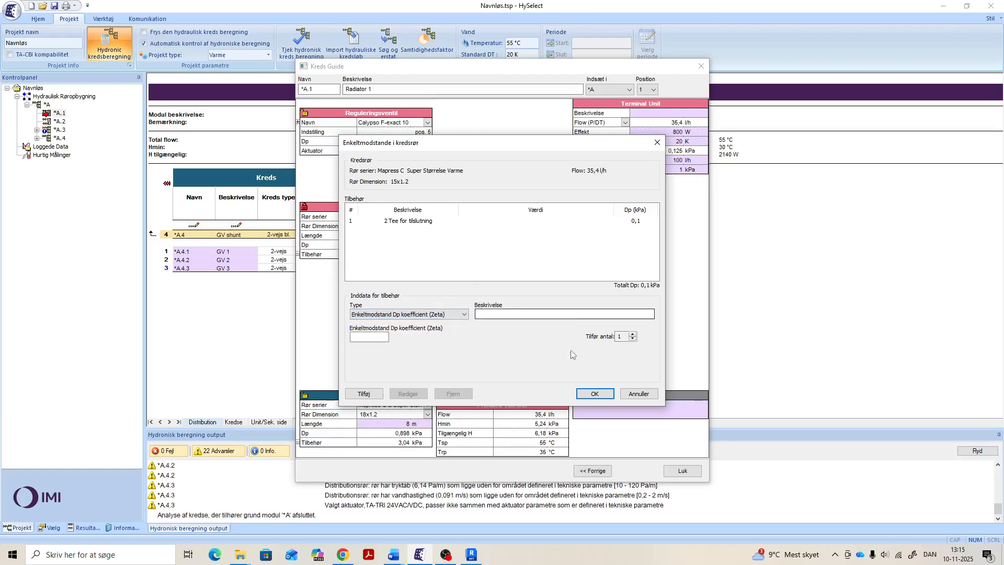
{"action": "left_click", "coordinate": [632, 393]}
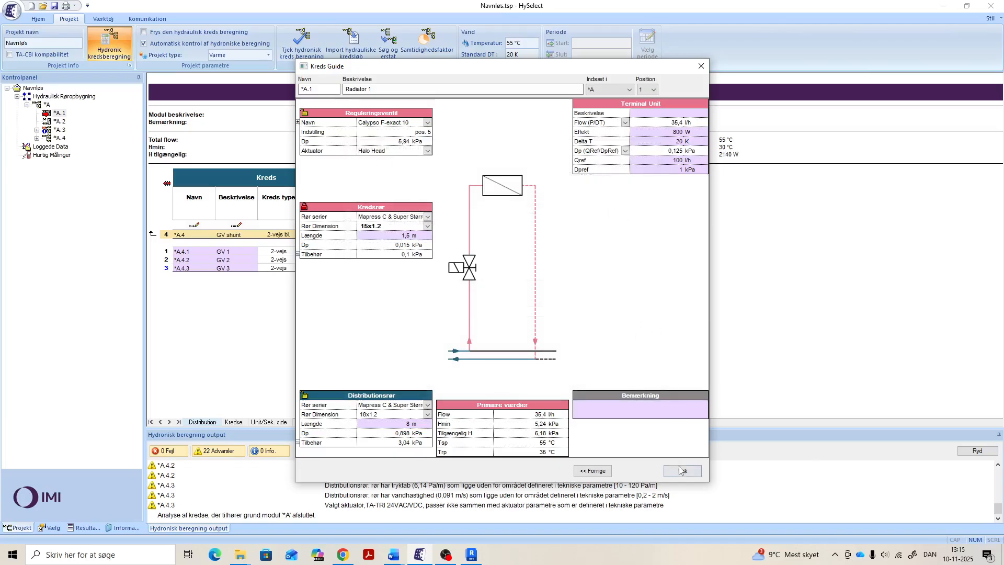
Close the circuit guide for *A.1 and check the heating diagram in Revit before returning to HySelect
{"action": "left_click", "coordinate": [681, 472]}
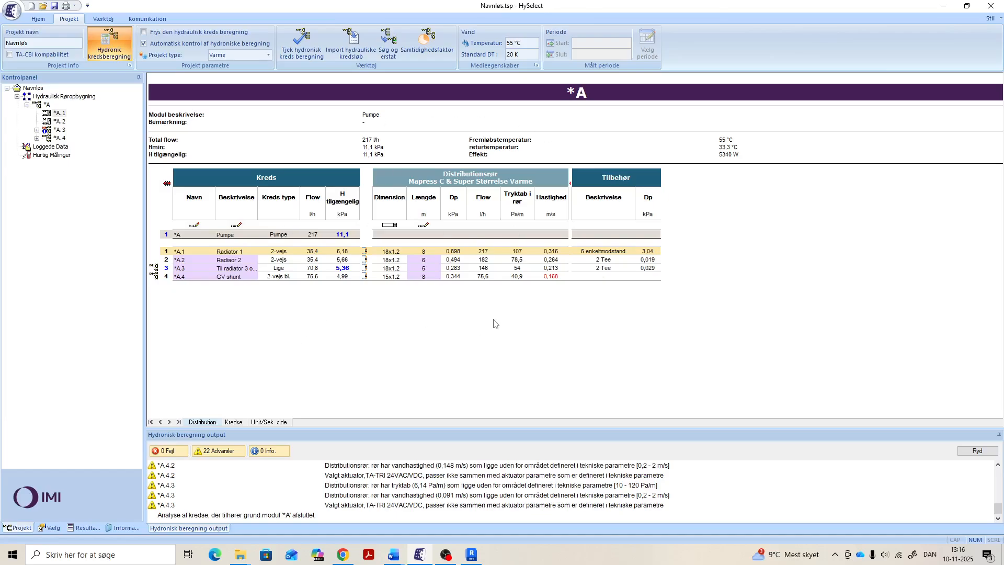
{"action": "left_click", "coordinate": [472, 554]}
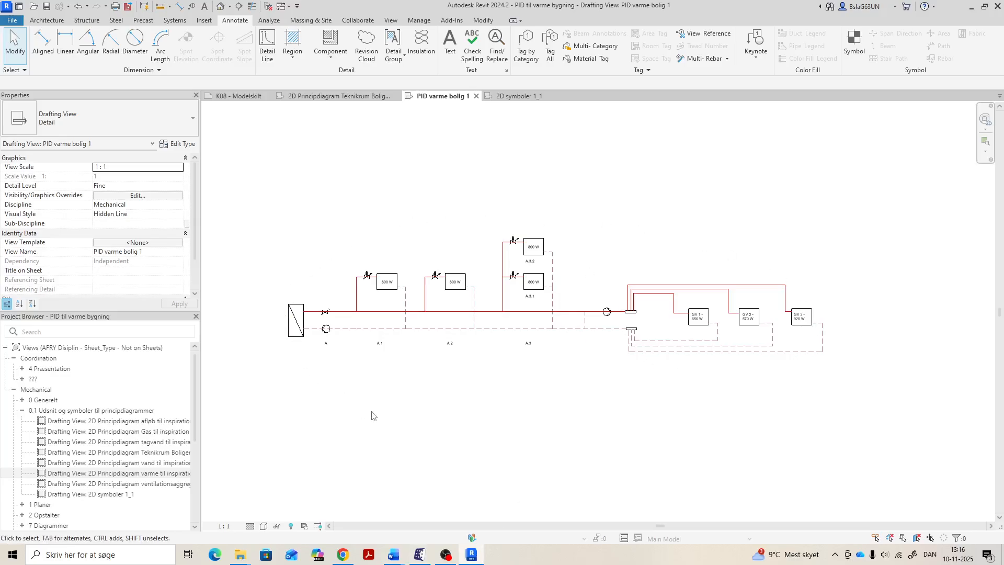
{"action": "left_click", "coordinate": [426, 556]}
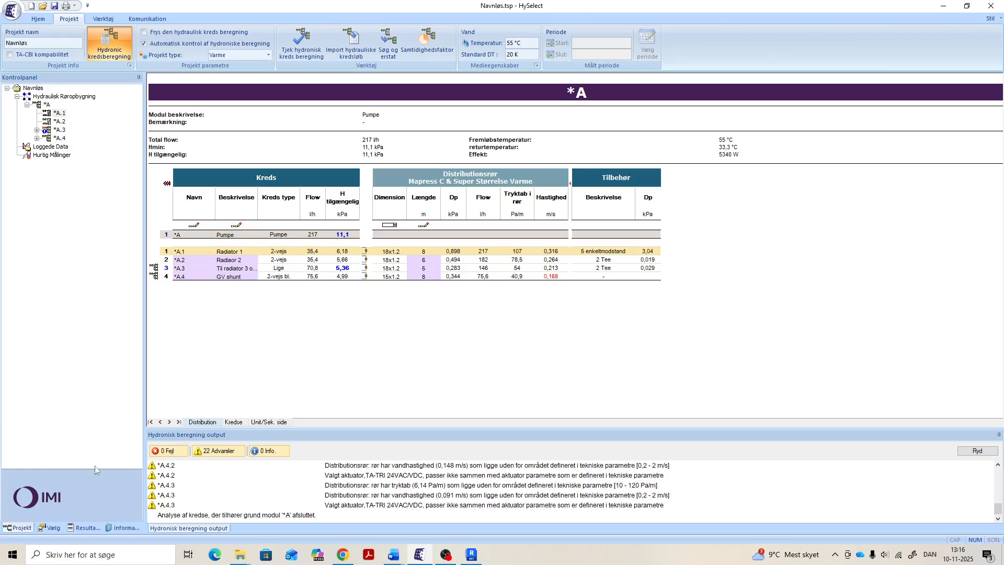
Review the project results: the article list, the pipe list and the selected radiator valves for each circuit
{"action": "left_click", "coordinate": [82, 529]}
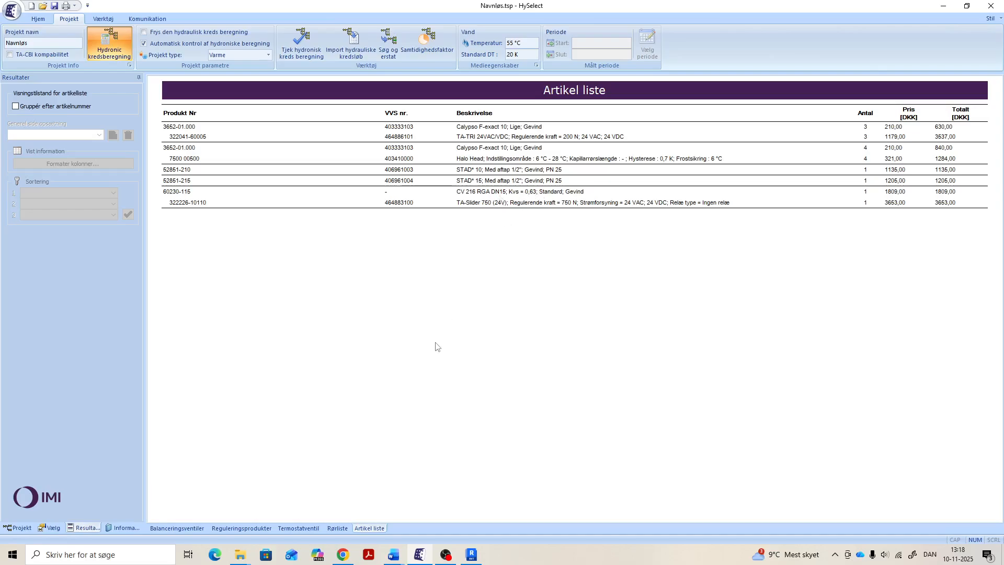
{"action": "left_click", "coordinate": [337, 528]}
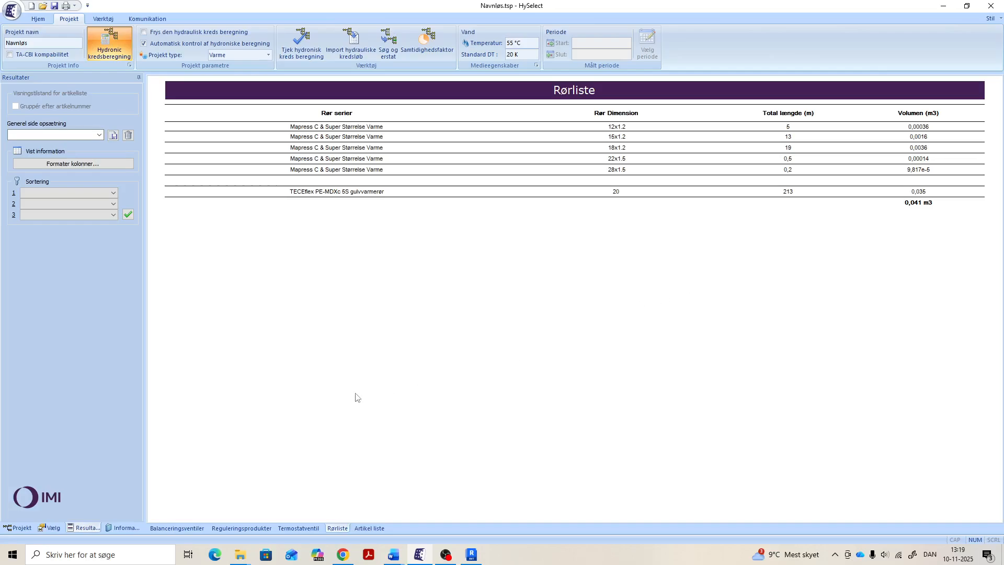
{"action": "left_click", "coordinate": [291, 529]}
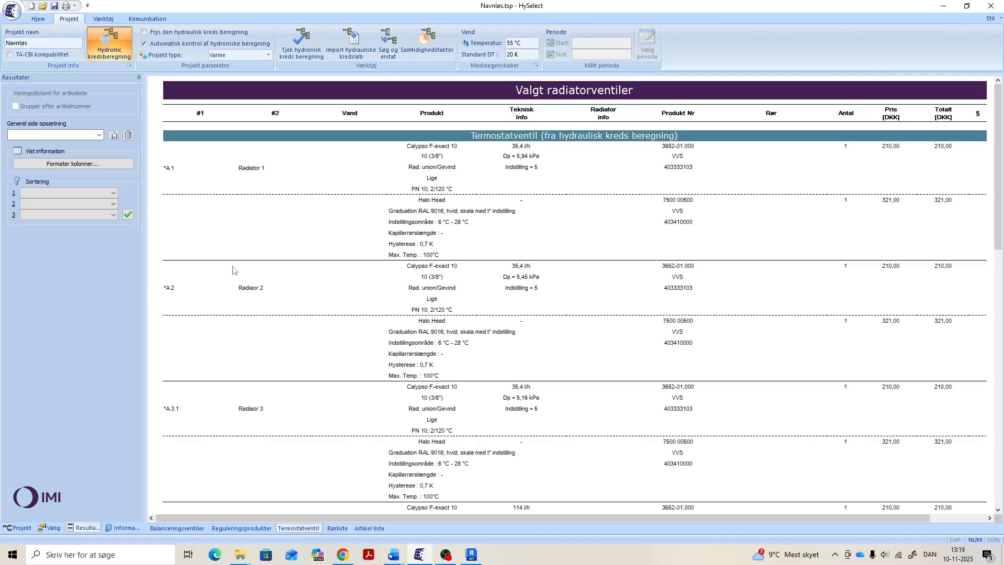
{"action": "scroll", "coordinate": [332, 400], "scroll_direction": "down", "scroll_amount": 5}
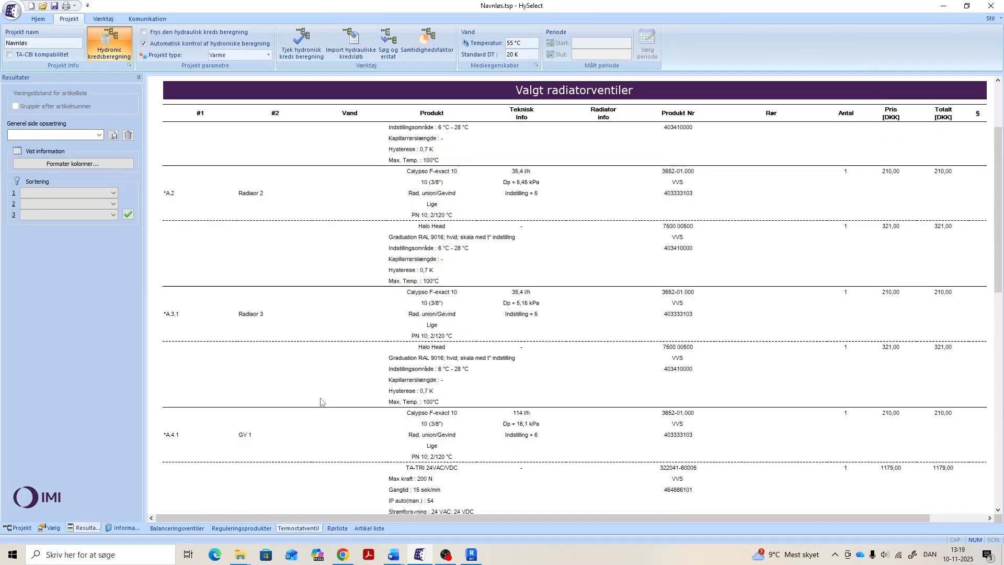
{"action": "scroll", "coordinate": [293, 399], "scroll_direction": "down", "scroll_amount": 7}
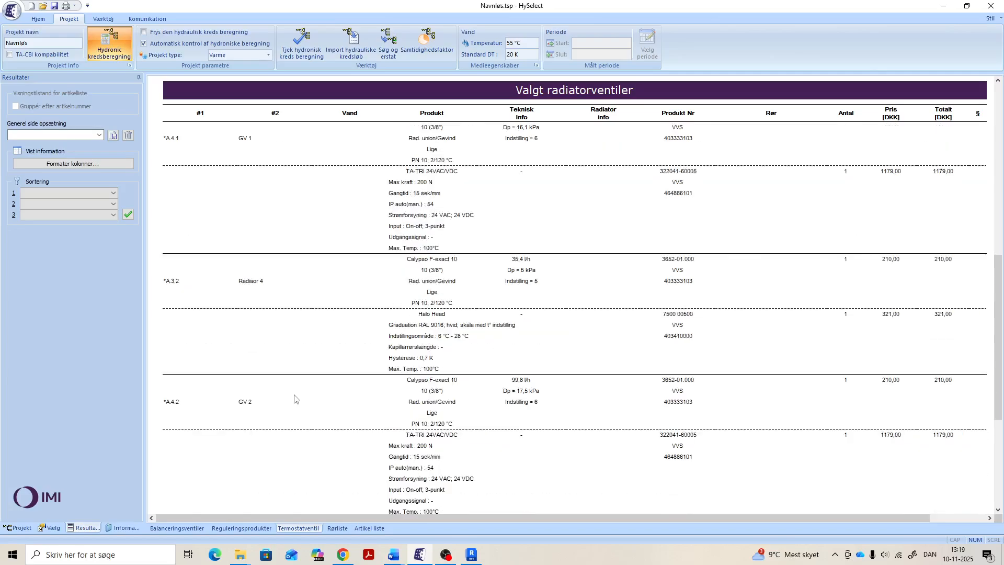
{"action": "scroll", "coordinate": [295, 400], "scroll_direction": "up", "scroll_amount": 12}
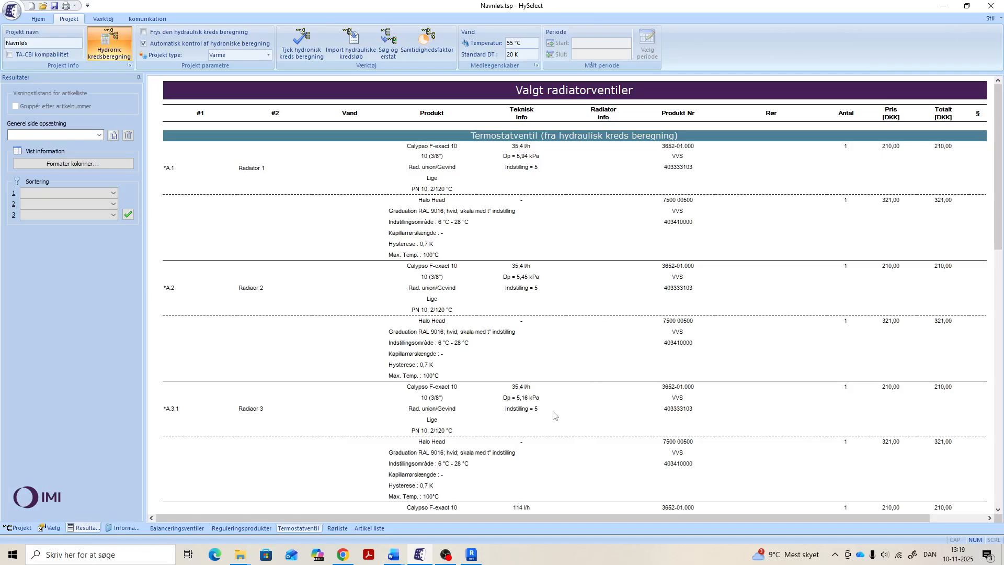
Compare the selected radiator valves in HySelect with the heating diagram PID varme bolig 1 in Revit
{"action": "left_click", "coordinate": [472, 555]}
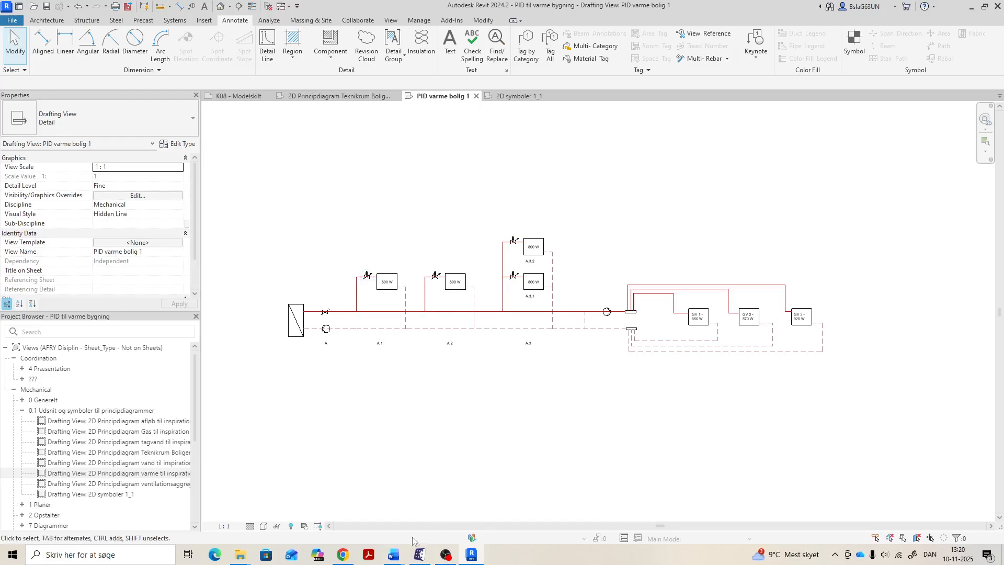
{"action": "left_click", "coordinate": [419, 555]}
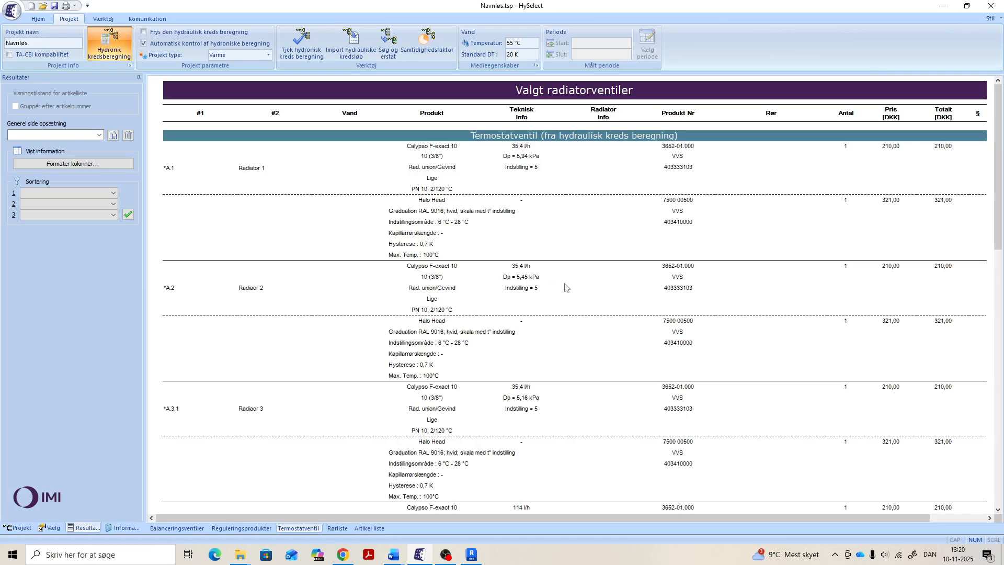
{"action": "scroll", "coordinate": [525, 374], "scroll_direction": "down", "scroll_amount": 3}
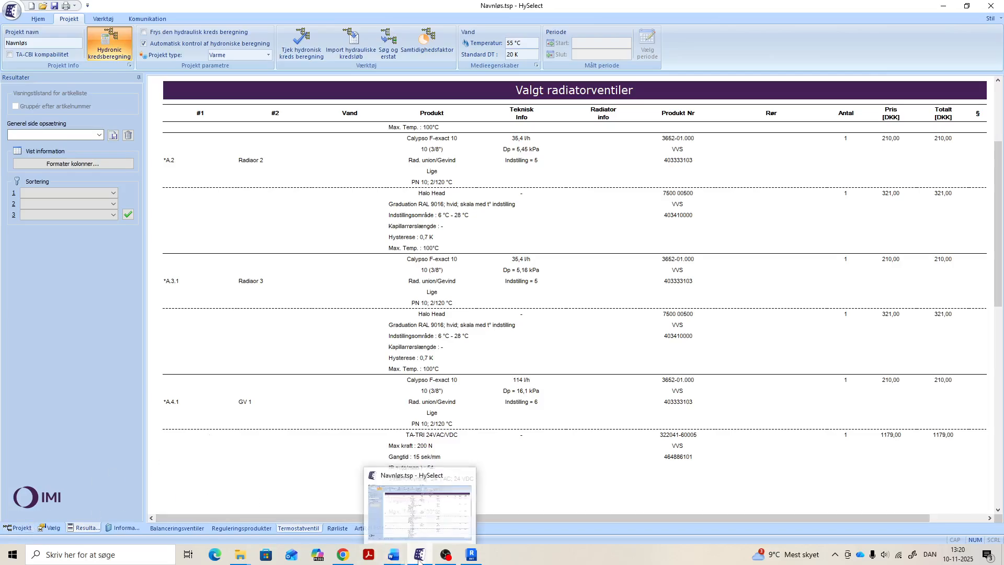
{"action": "left_click", "coordinate": [471, 555]}
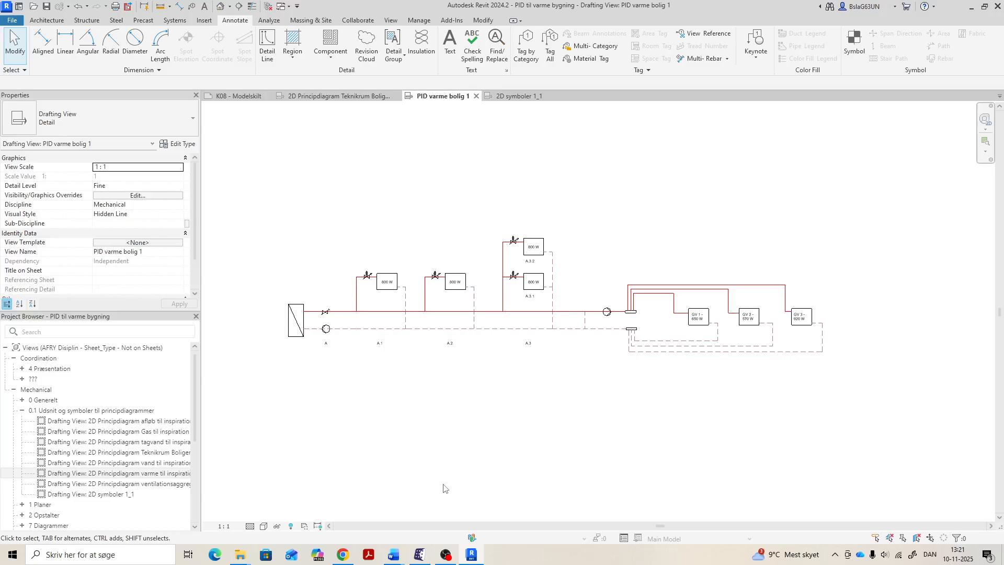
Return to HySelect and review the selected control valves and balancing valves
{"action": "left_click", "coordinate": [420, 553]}
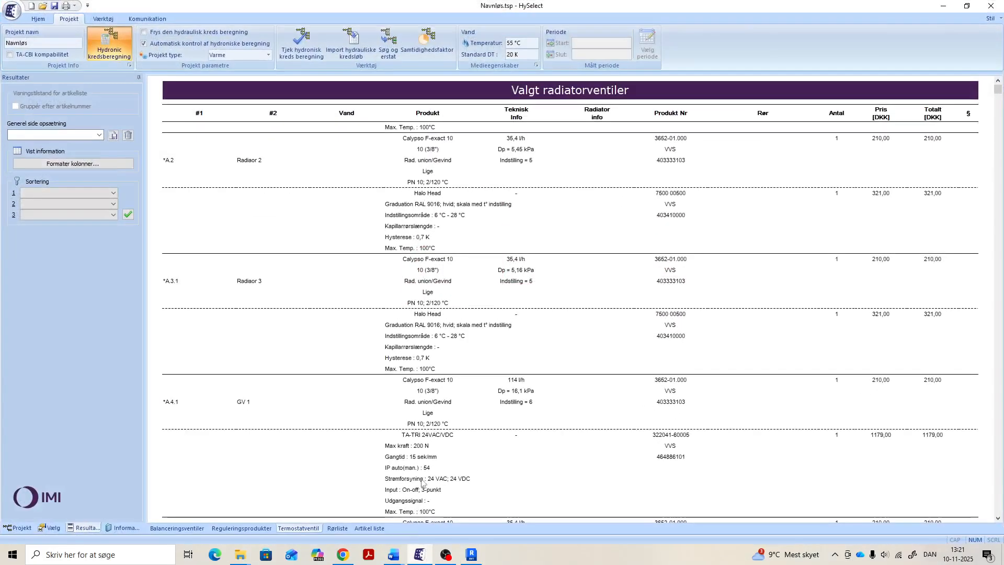
{"action": "left_click", "coordinate": [233, 529]}
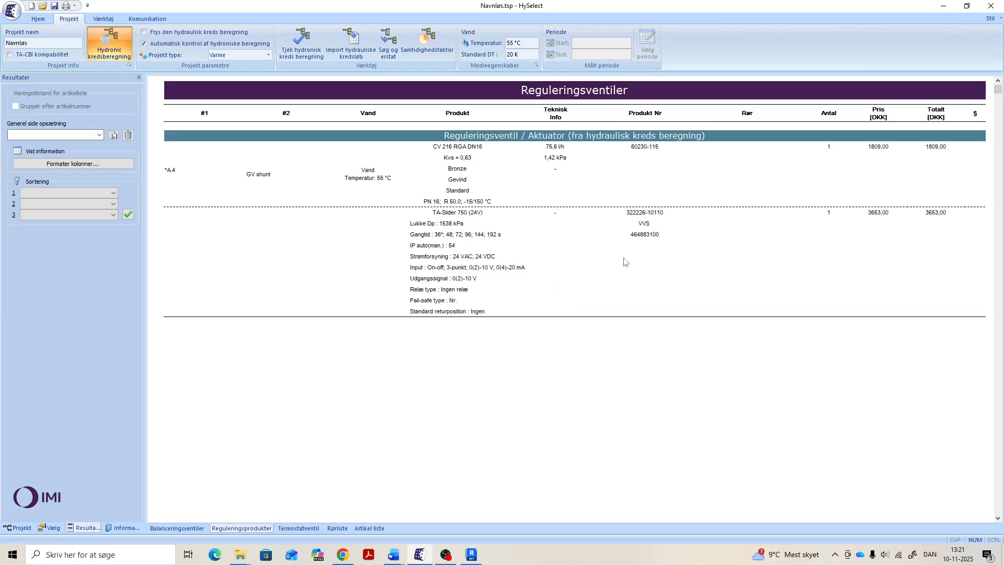
{"action": "left_click", "coordinate": [180, 528]}
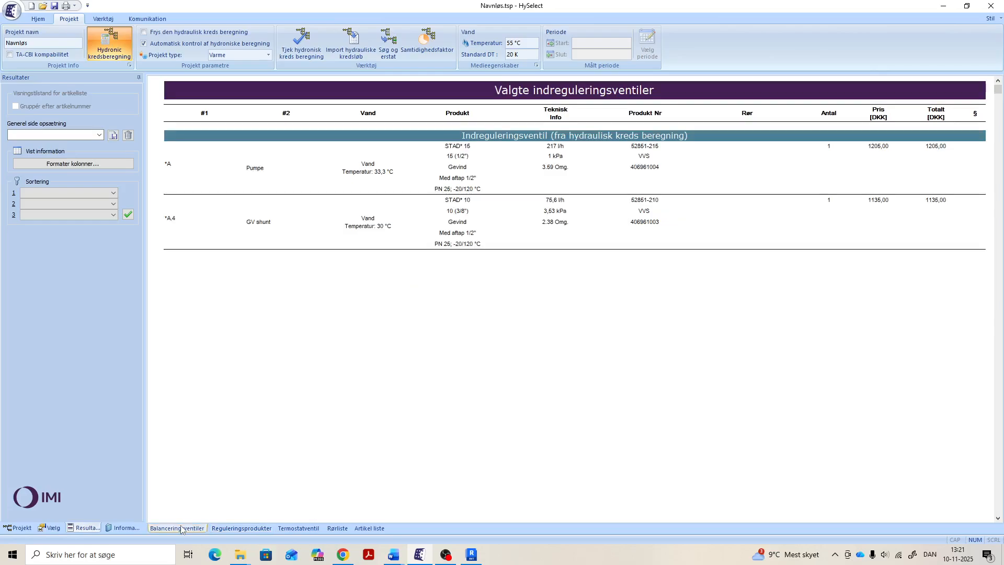